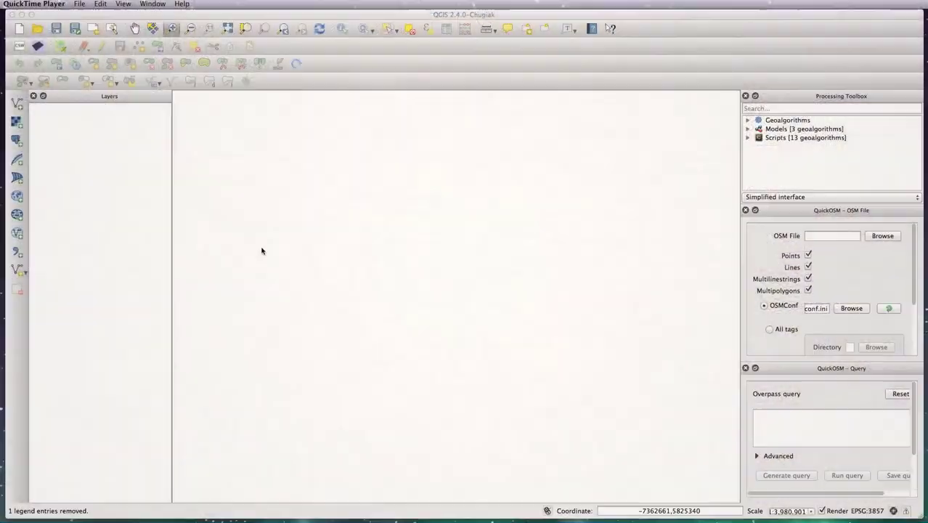
Add building_1214.shp as a vector layer in WGS 84 / Pseudo Mercator, then open its properties.
click(283, 247)
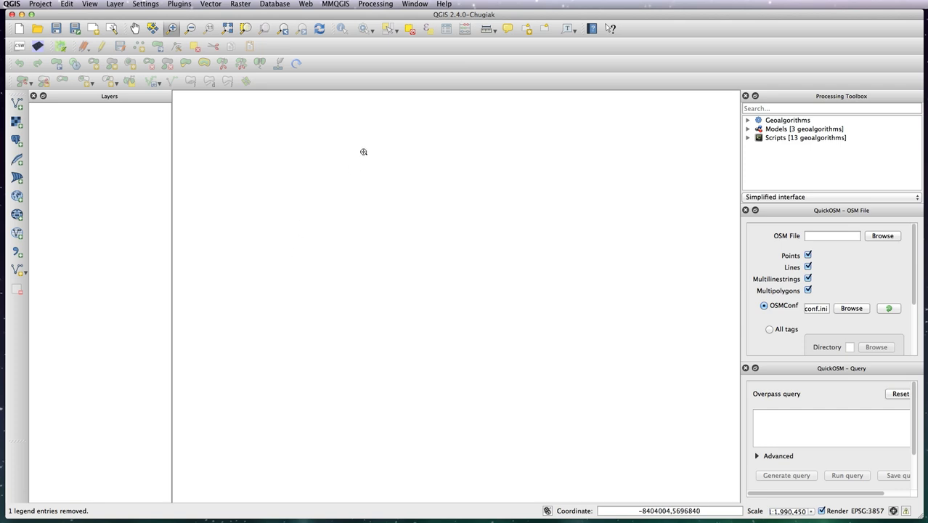
click(18, 104)
click(552, 85)
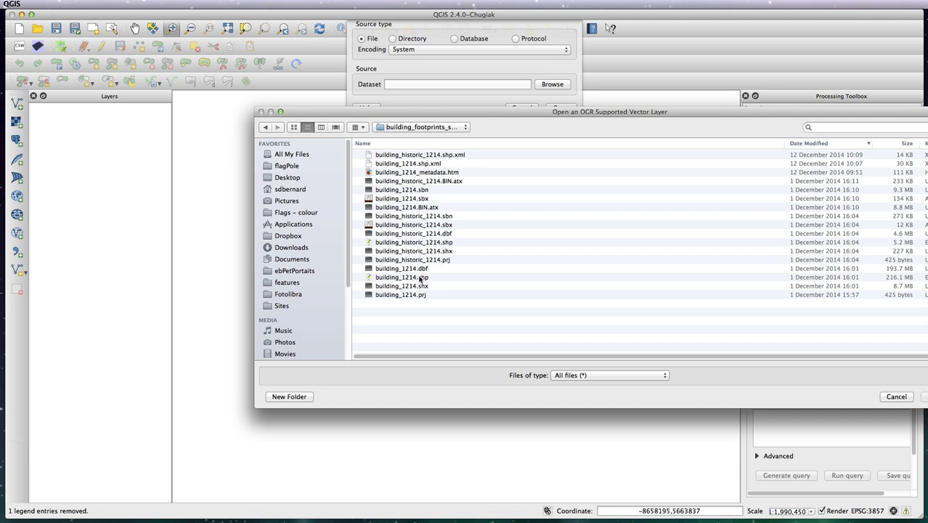
click(419, 278)
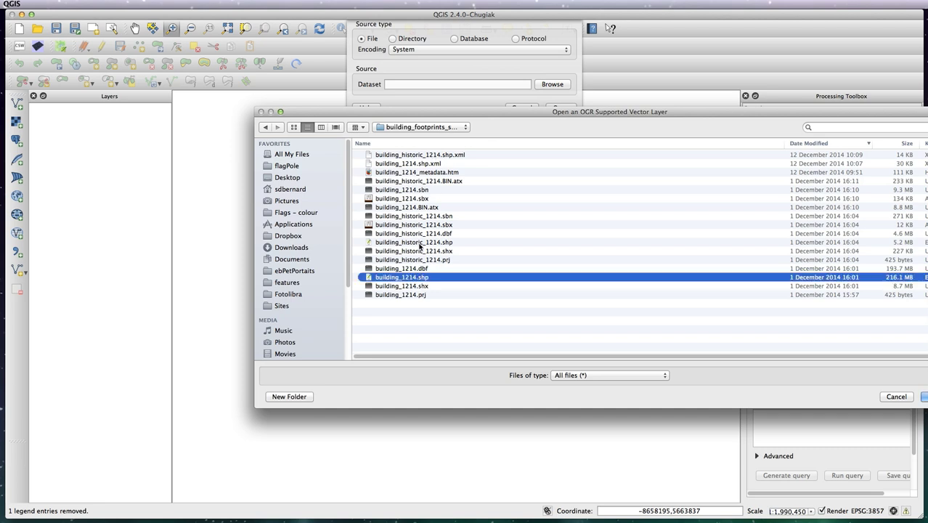
double_click(420, 277)
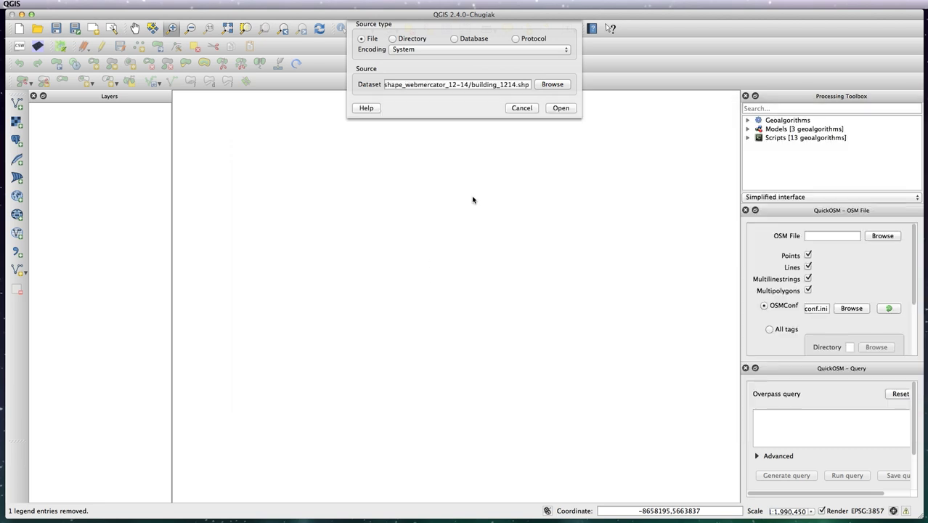
click(558, 108)
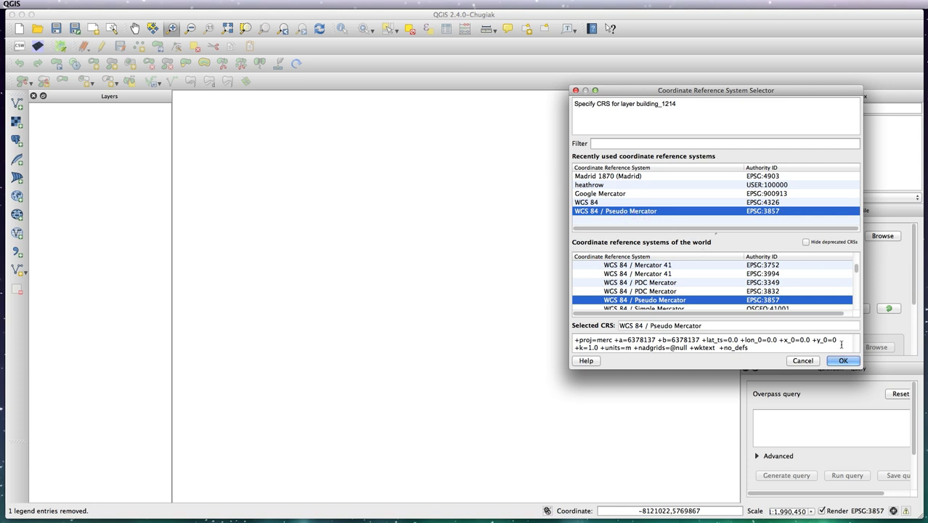
click(842, 366)
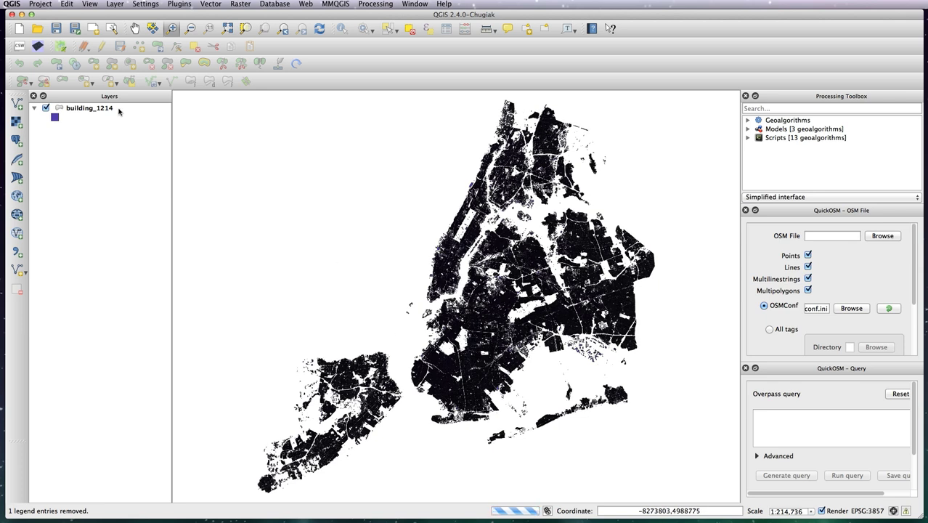
double_click(100, 110)
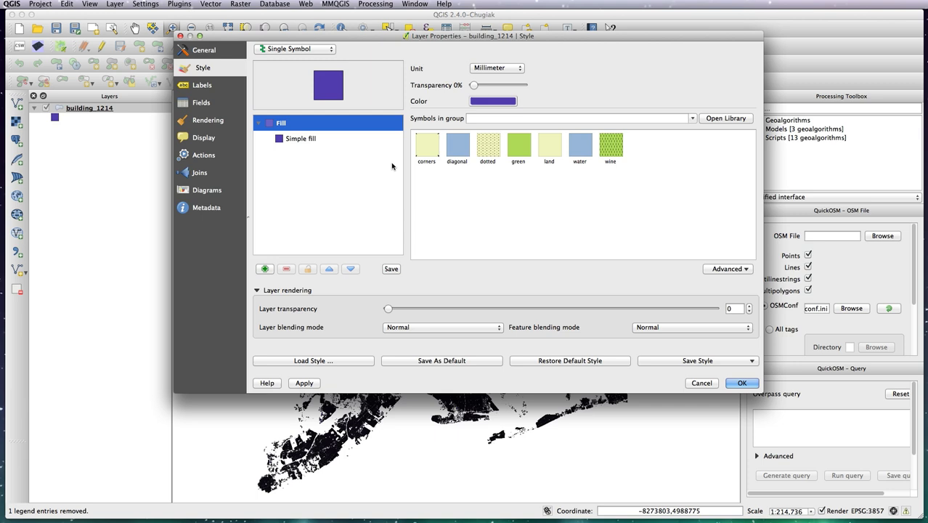
Apply the Query Builder subset filter HEIGHT_ROO > 150 to building_1214 and zoom to Manhattan.
click(205, 50)
drag(755, 236, 755, 276)
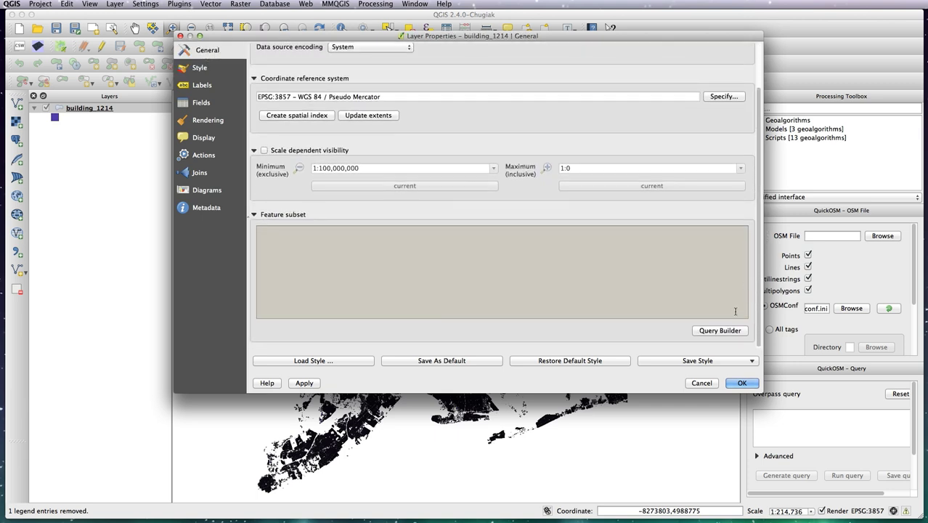
click(716, 329)
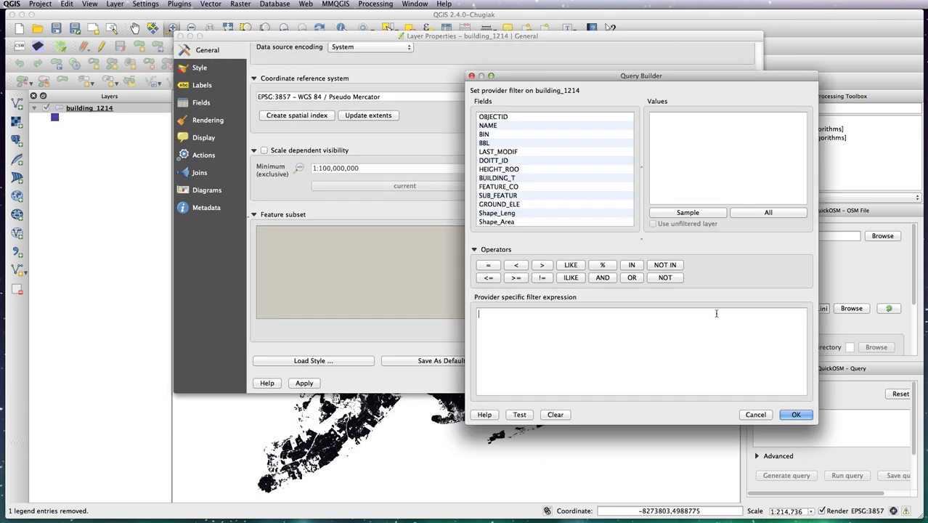
click(493, 169)
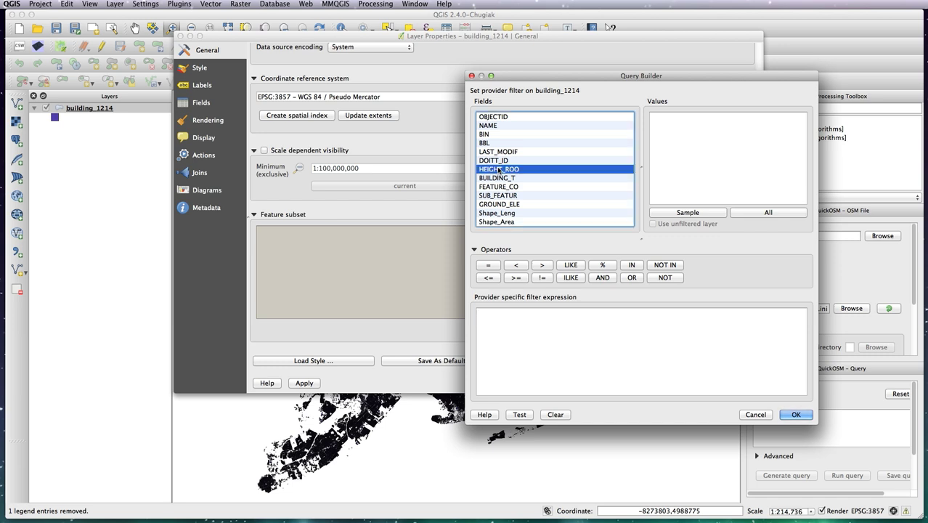
double_click(500, 169)
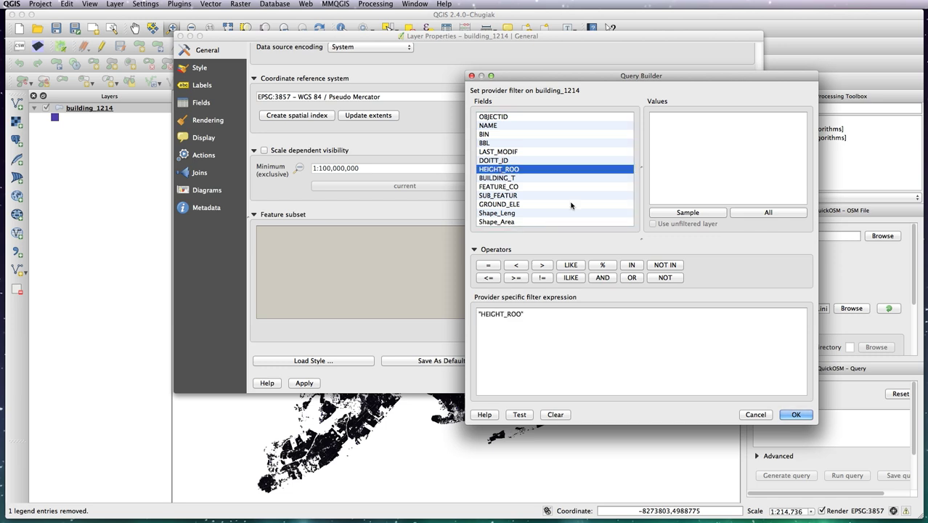
text(> 150)
click(795, 415)
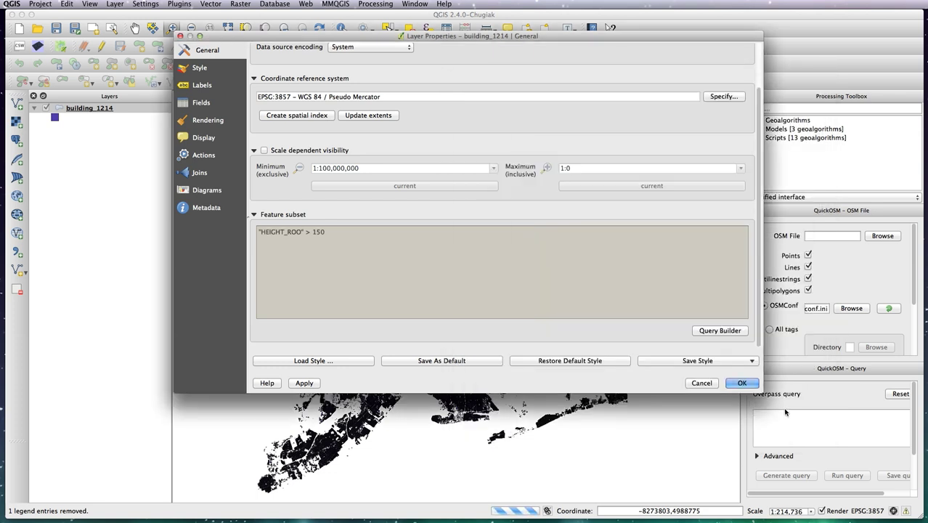
click(736, 384)
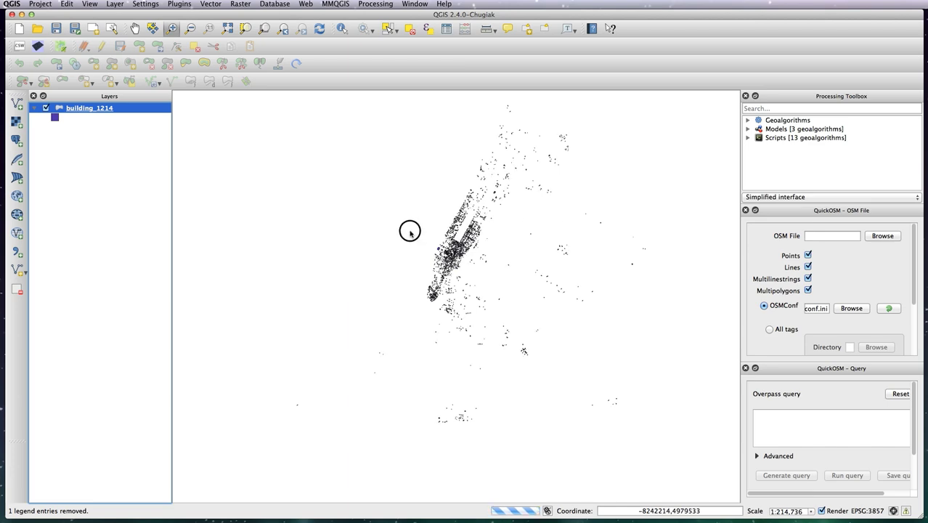
drag(411, 231, 488, 310)
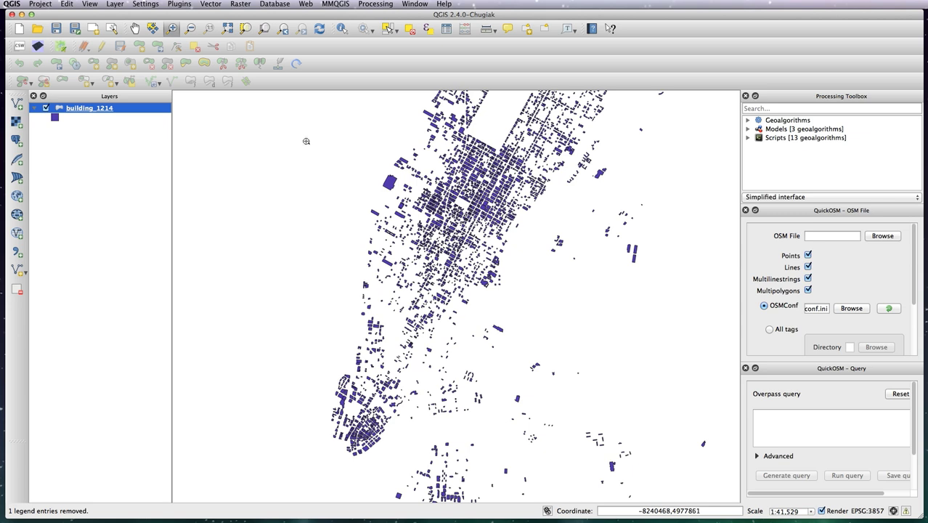
Open the Web menu listing the web map plugins.
click(305, 5)
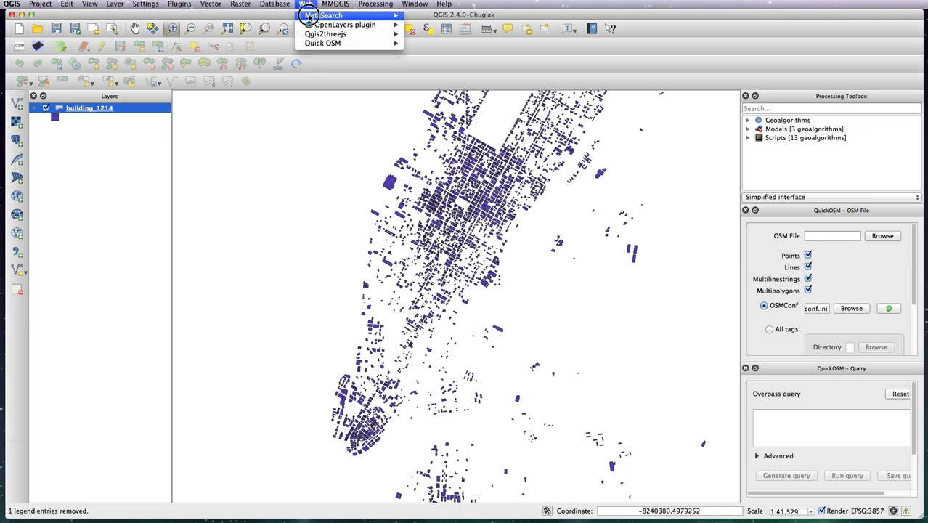
Add the OpenLayers Google Streets basemap and drag it below building_1214 in the Layers panel.
click(329, 26)
mouse_move(464, 55)
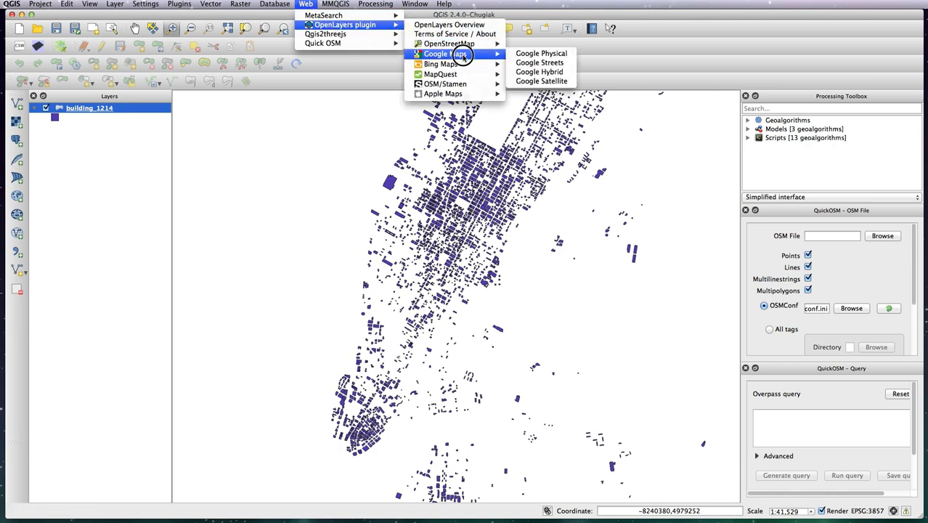
click(560, 64)
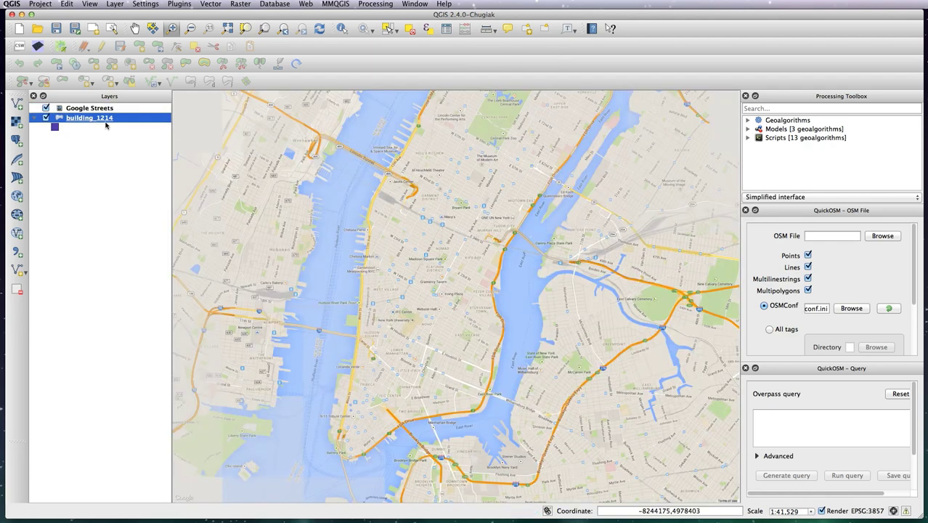
drag(99, 110, 101, 124)
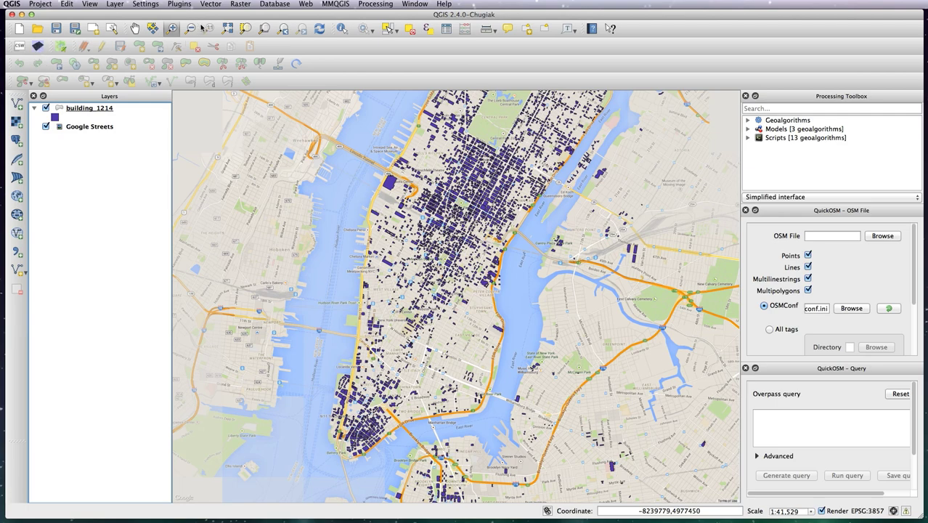
click(180, 5)
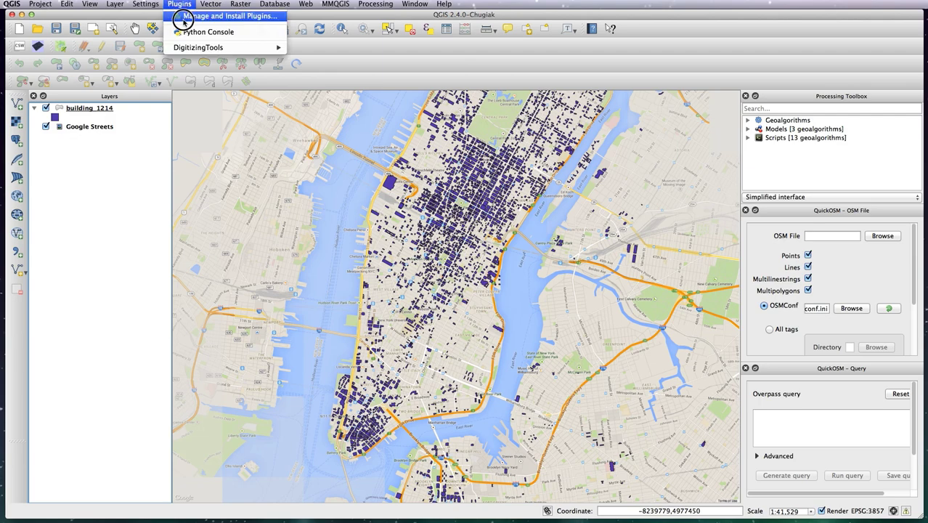
click(189, 18)
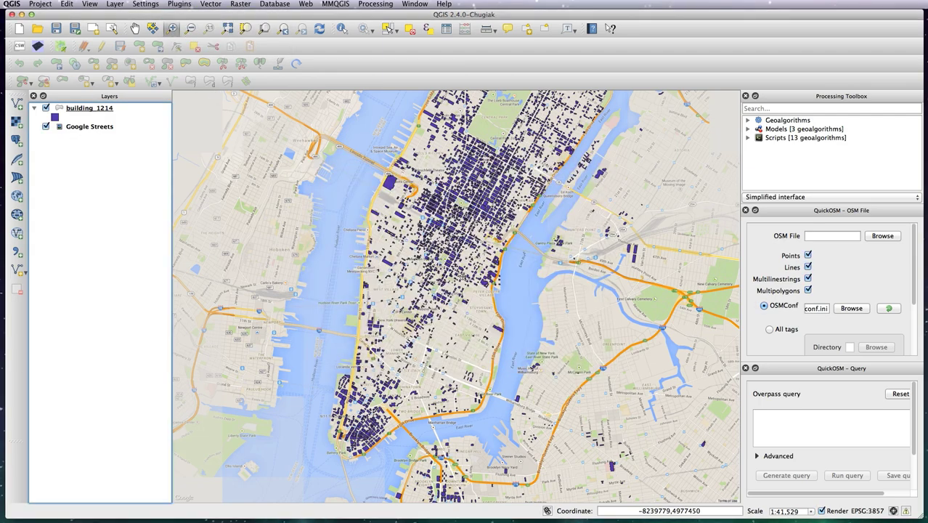
text(three)
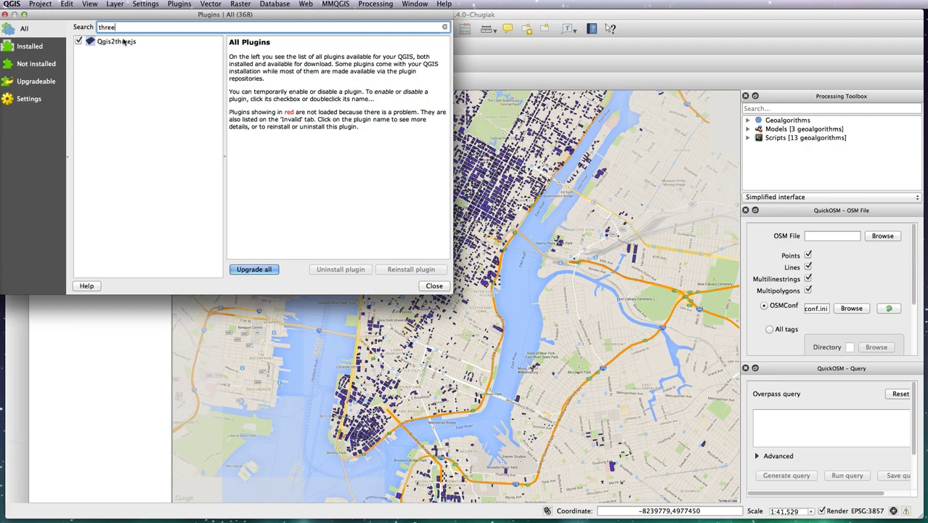
click(433, 286)
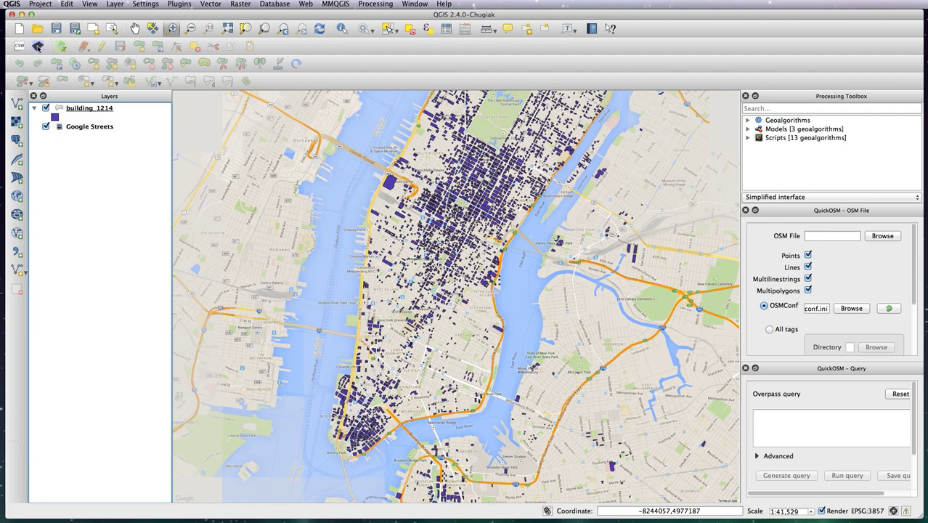
click(84, 109)
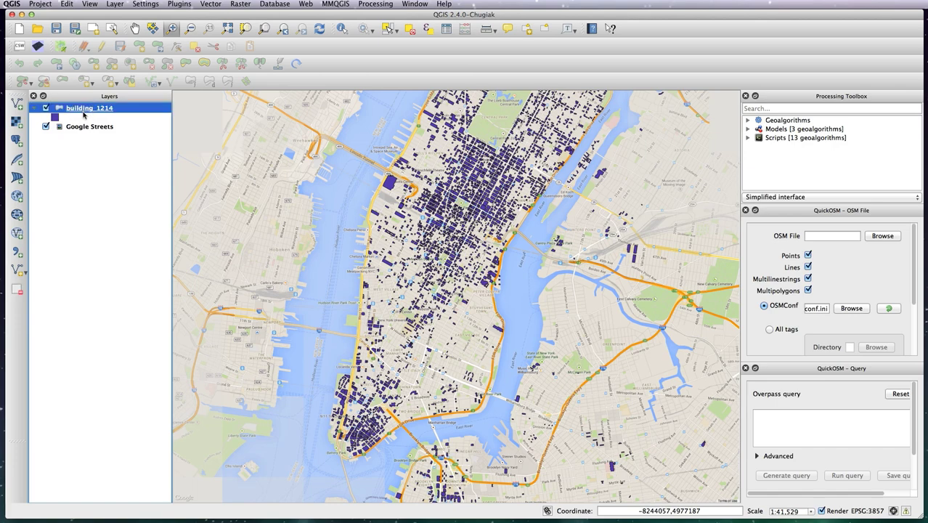
Change building_1214's Simple fill colour from purple to blue in its layer style.
double_click(83, 110)
click(205, 68)
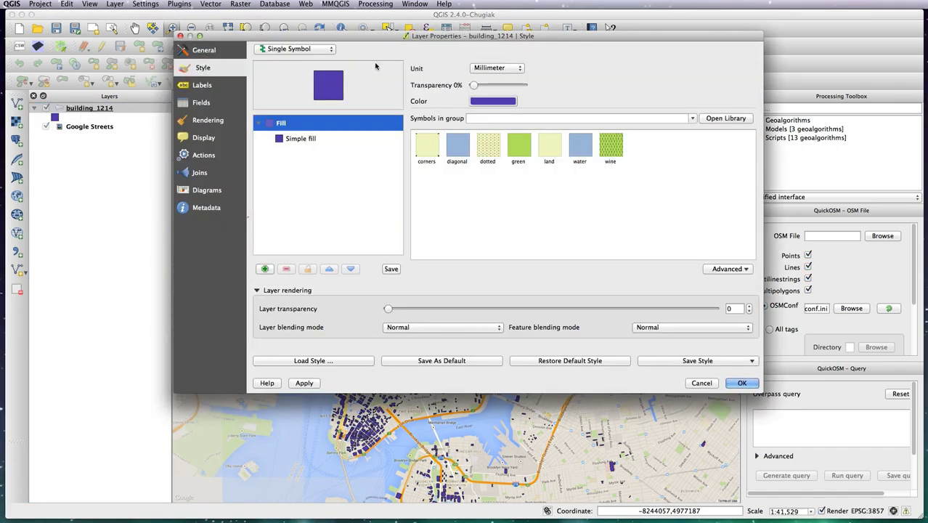
drag(460, 35, 612, 80)
click(462, 186)
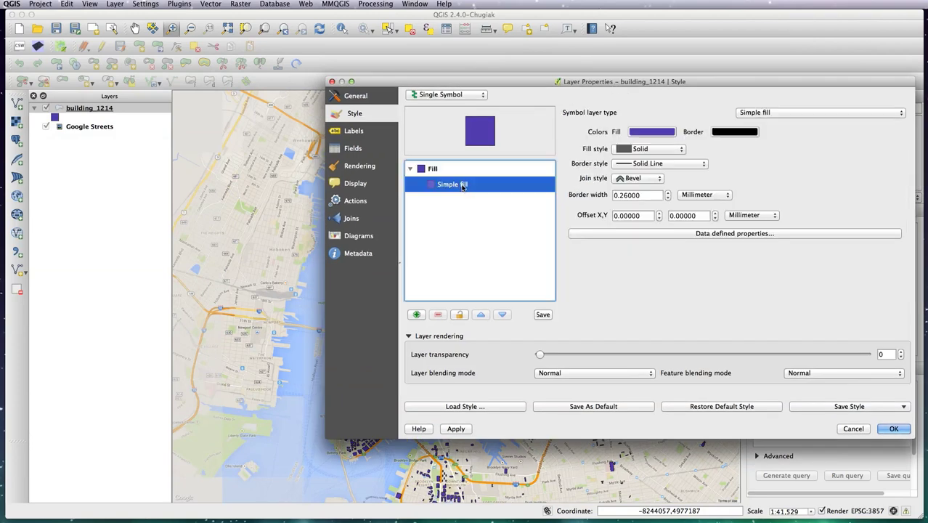
click(652, 131)
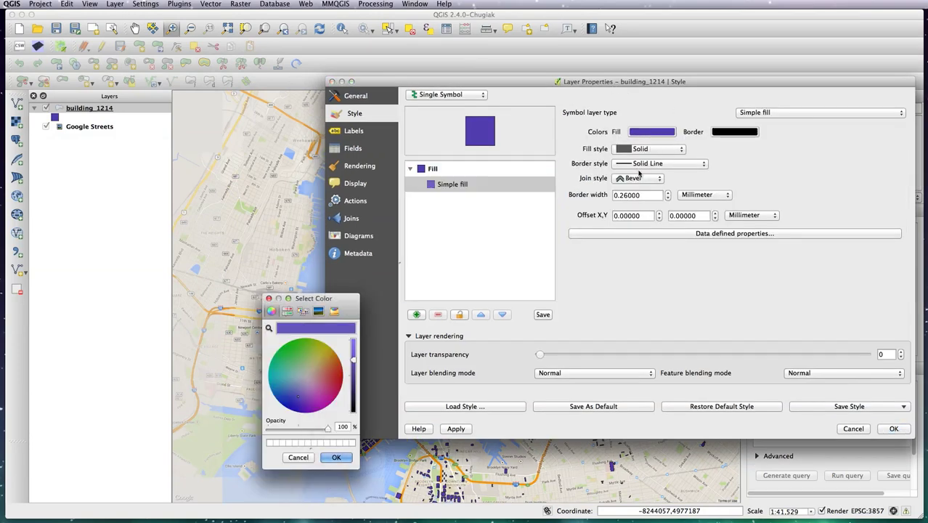
mouse_move(297, 396)
mouse_down()
mouse_move(275, 376)
mouse_move(277, 384)
mouse_up()
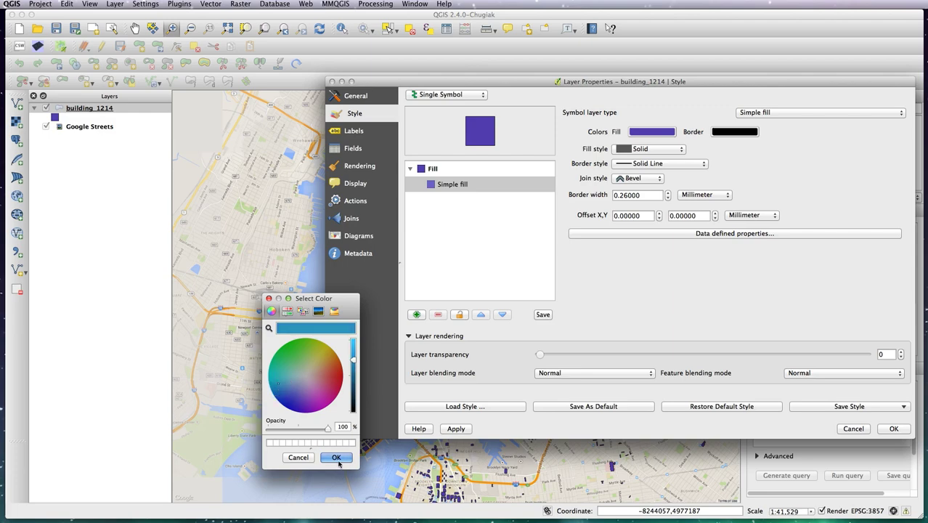
click(336, 458)
click(893, 428)
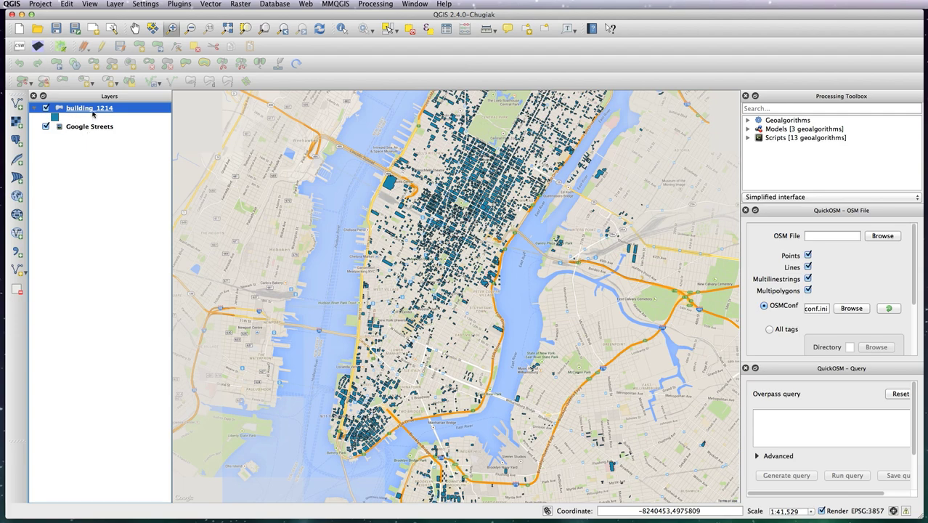
click(37, 46)
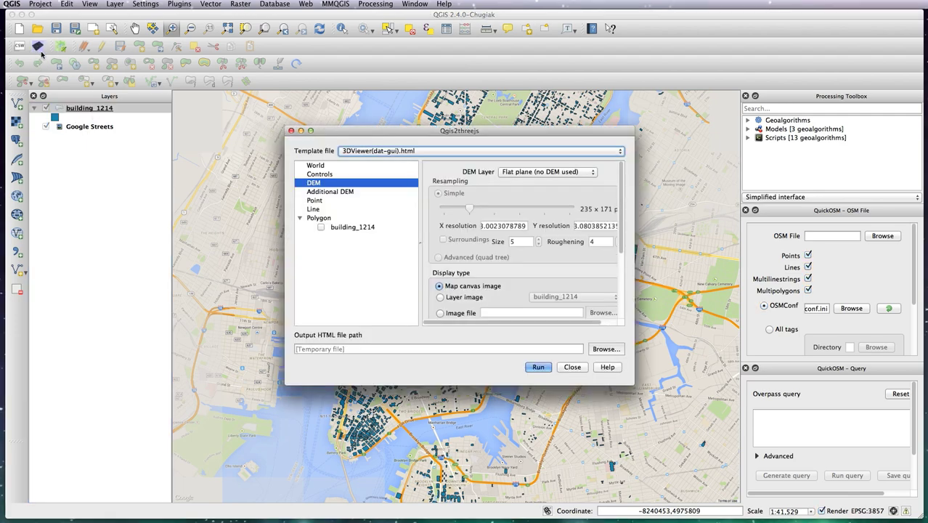
Enlarge the Qgis2threejs dialog and tick building_1214 under Polygon for extruded export.
drag(523, 132, 525, 91)
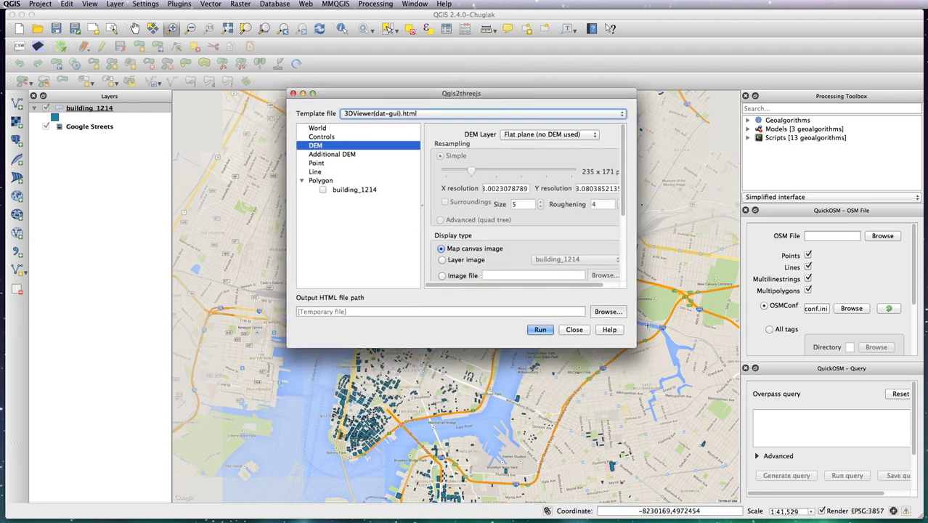
drag(636, 347, 695, 419)
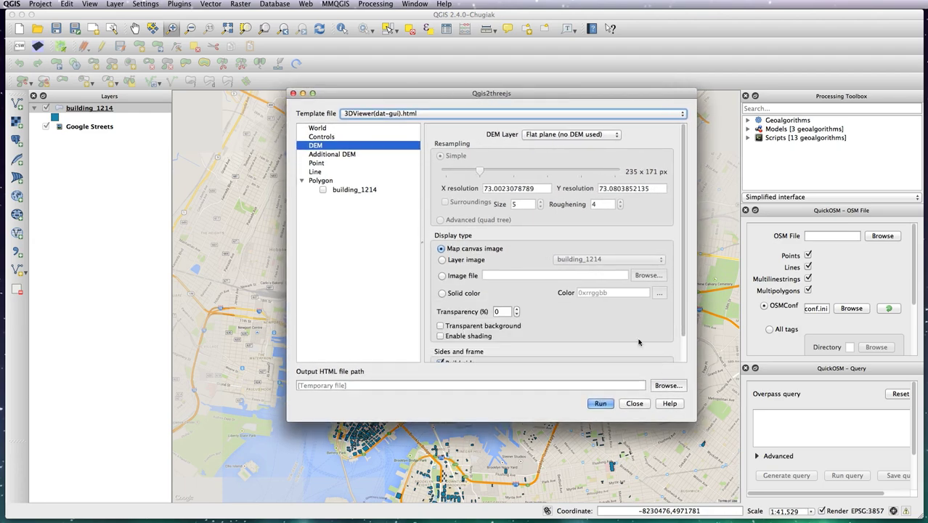
click(323, 190)
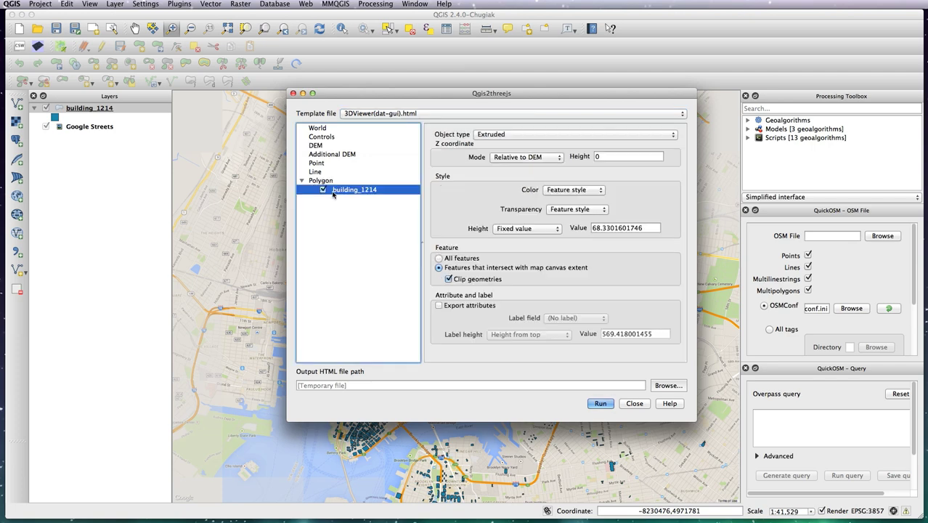
click(516, 229)
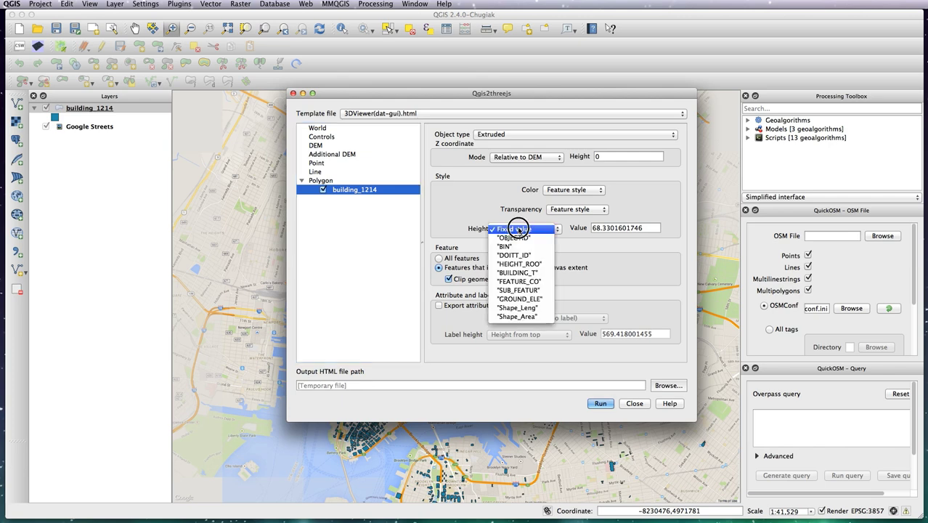
Choose HEIGHT_ROO instead of Fixed value as the building extrusion height.
click(520, 264)
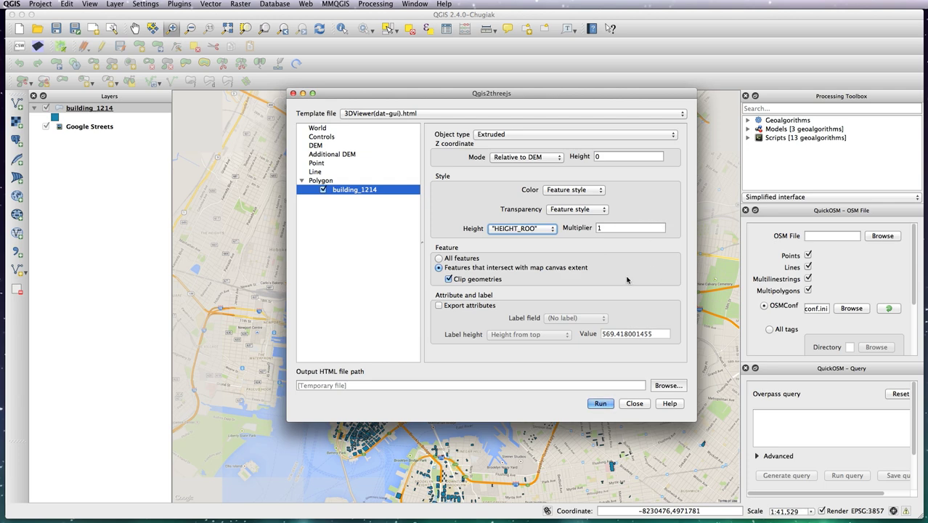
Set the output HTML to manhattan.html in Desktop/QGIS-world-master/manhattan.
click(669, 386)
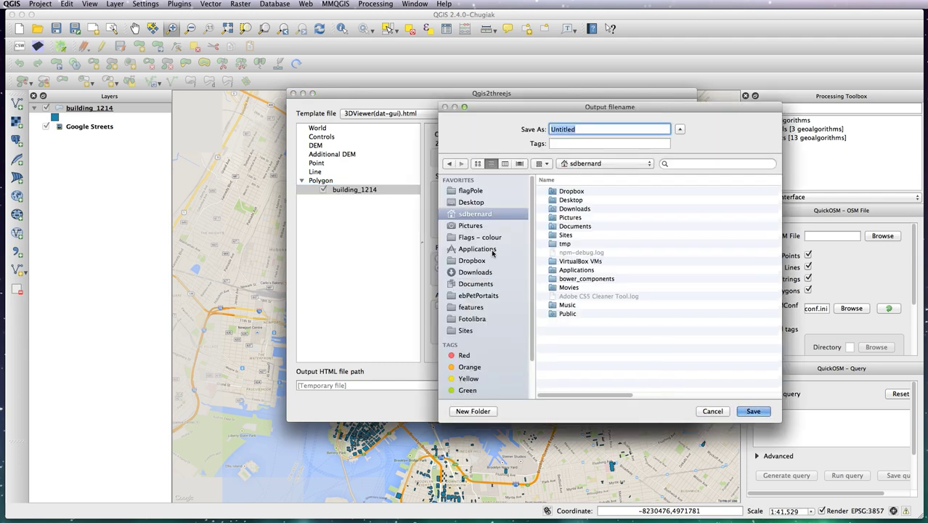
click(476, 201)
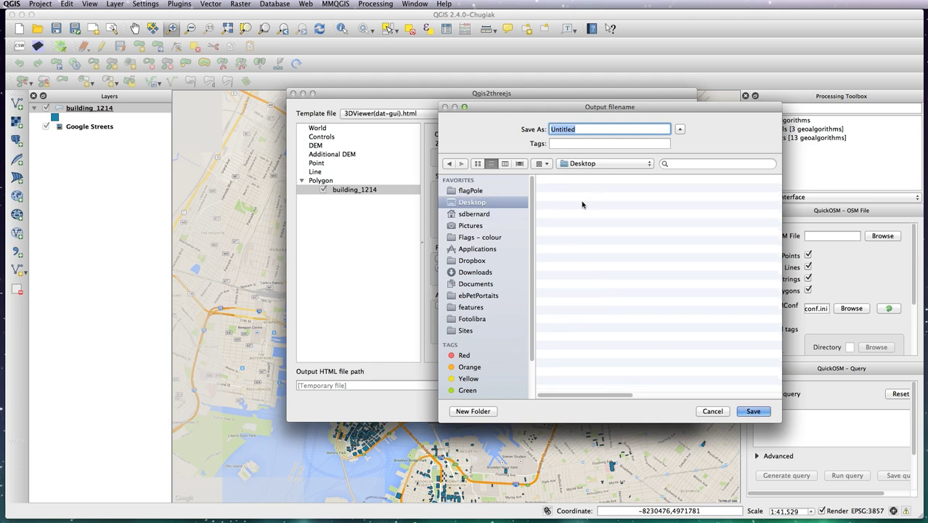
double_click(580, 191)
click(580, 192)
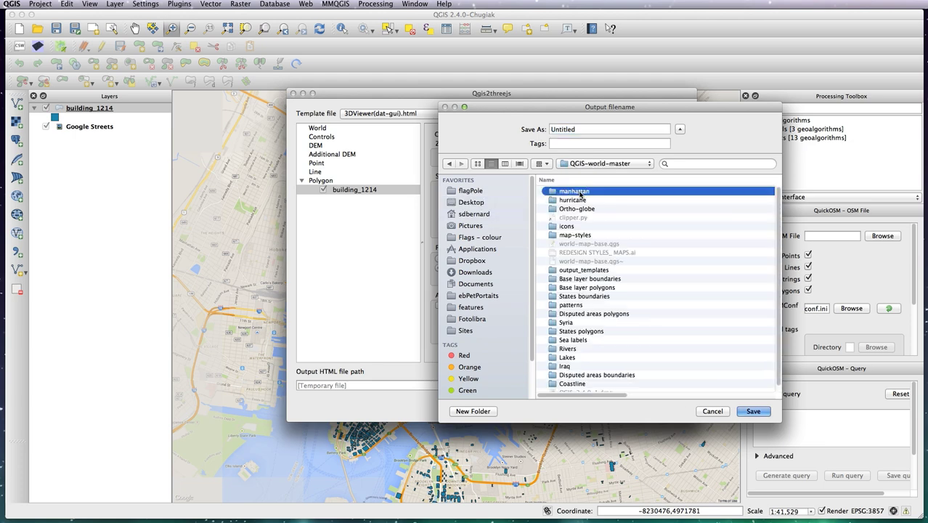
double_click(580, 192)
double_click(583, 129)
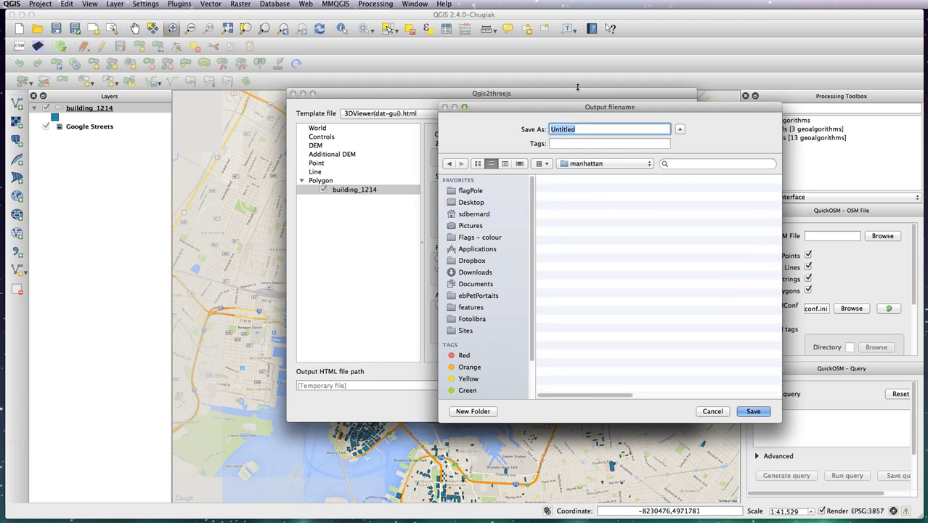
text(manhattan)
click(752, 411)
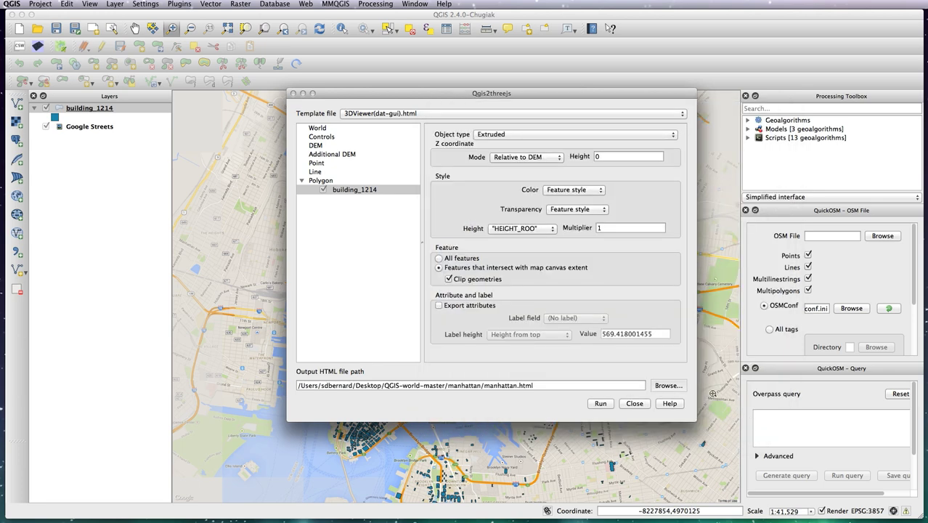
Run the Qgis2threejs export, then switch over to Finder.
click(600, 405)
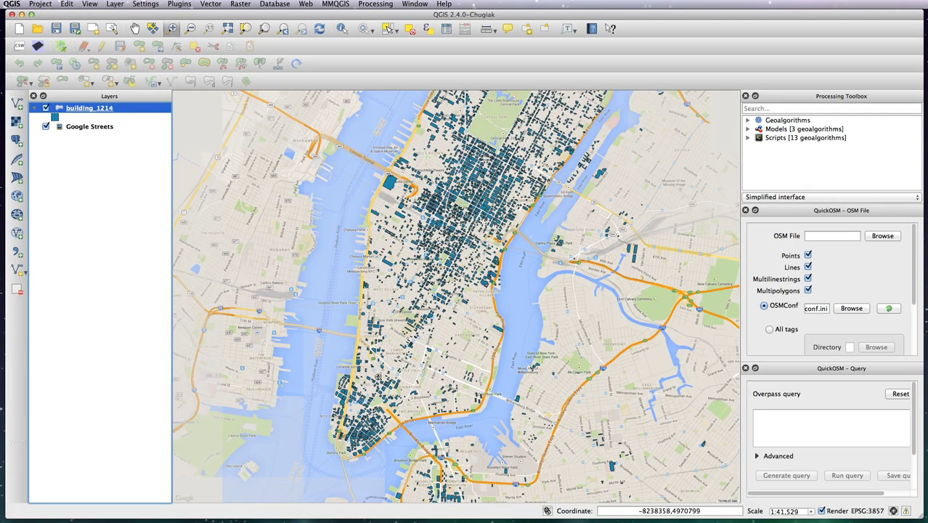
key(super+Tab)
key(super+Tab)
key(super+Tab)
key(super+Tab)
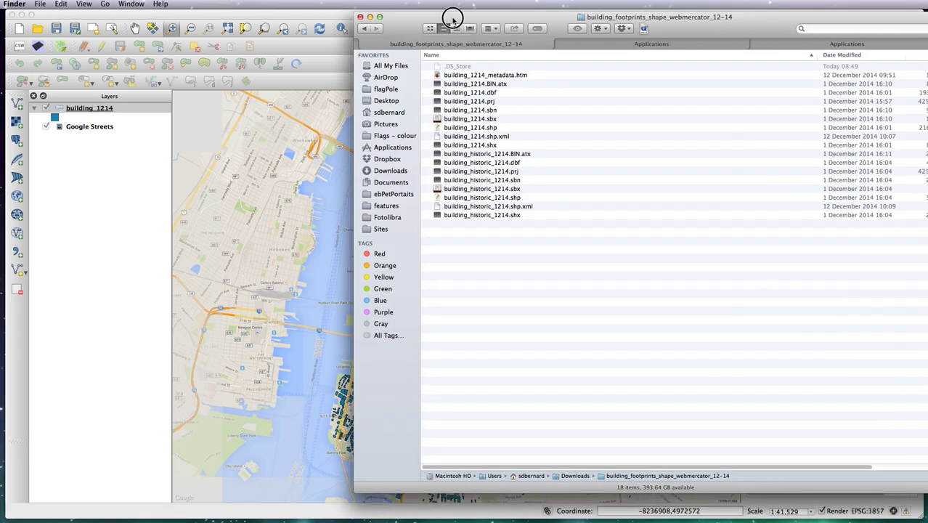
Browse Finder to Desktop > QGIS-world-master > manhattan to see the exported files.
key(super+Up)
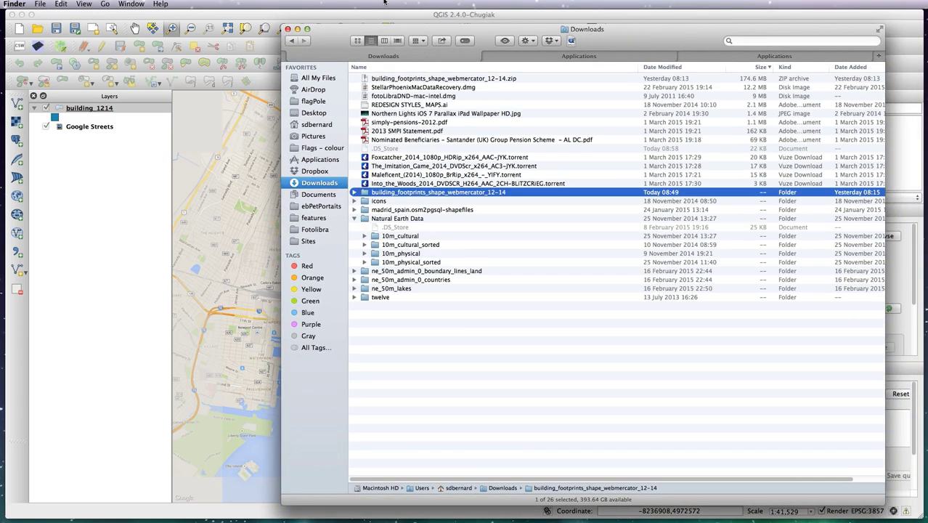
click(326, 114)
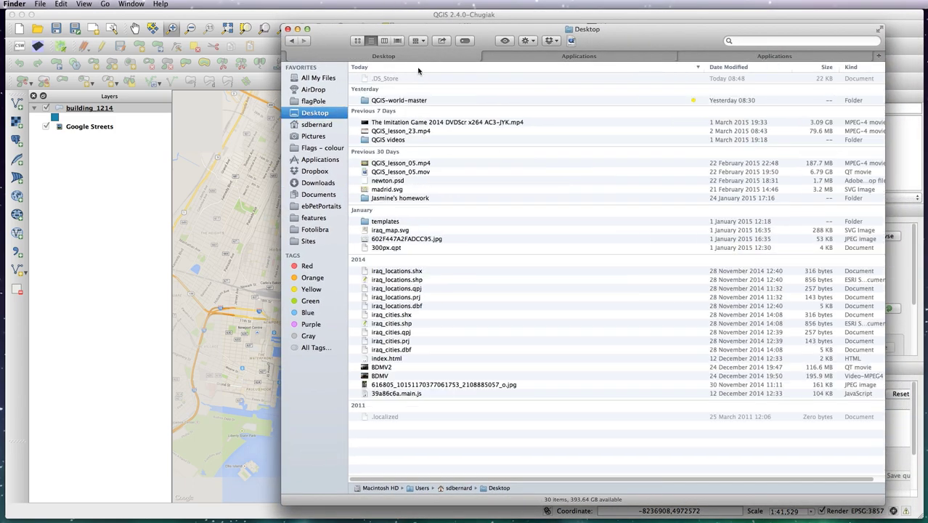
double_click(403, 101)
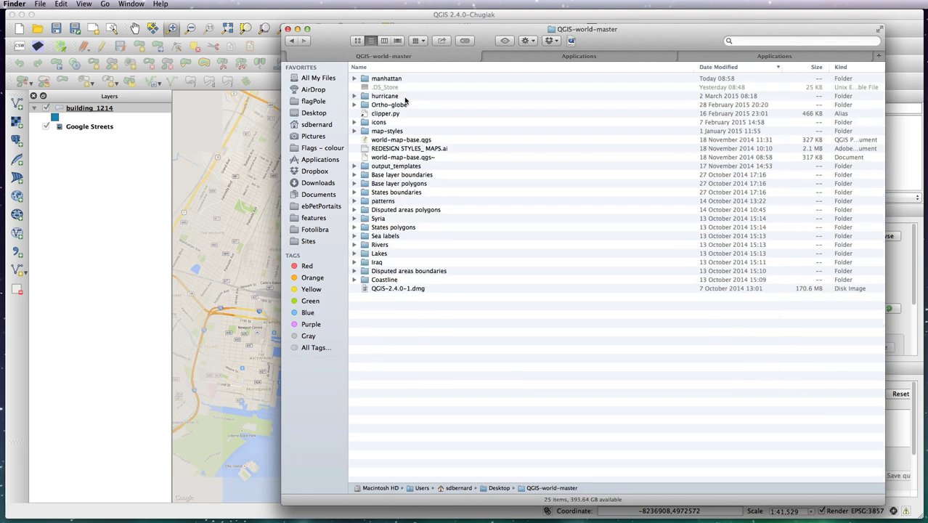
double_click(396, 79)
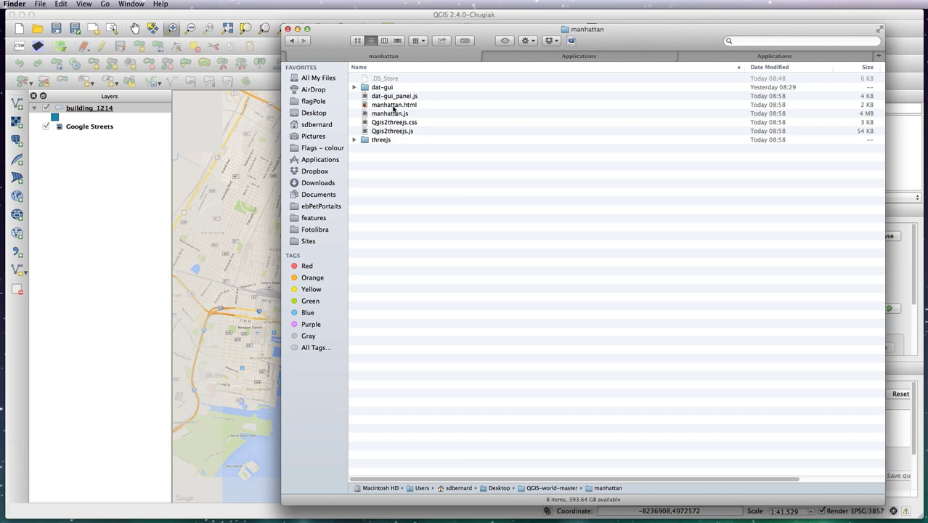
key(super+Tab)
key(super+Tab)
key(super+Tab)
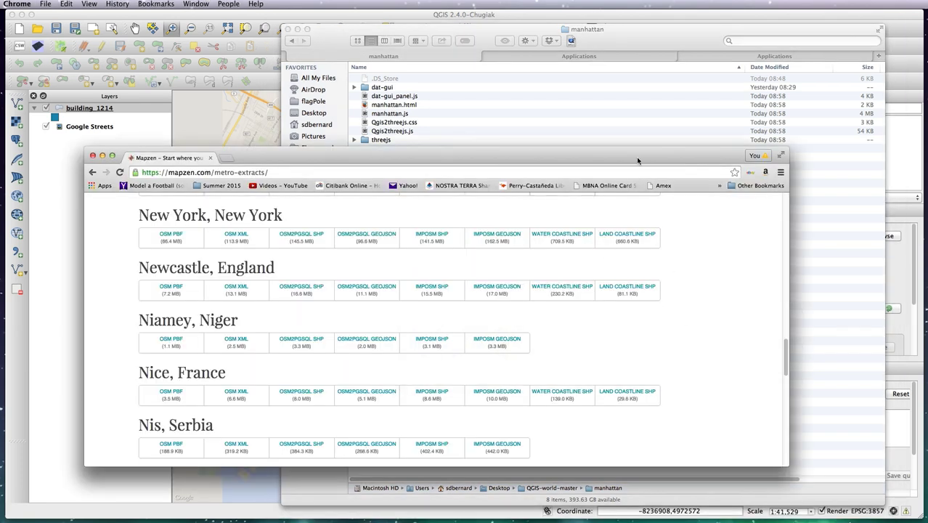
Load manhattan.html into Chrome and enlarge the browser window to show the 3D buildings.
drag(638, 160, 578, 144)
drag(390, 106, 346, 205)
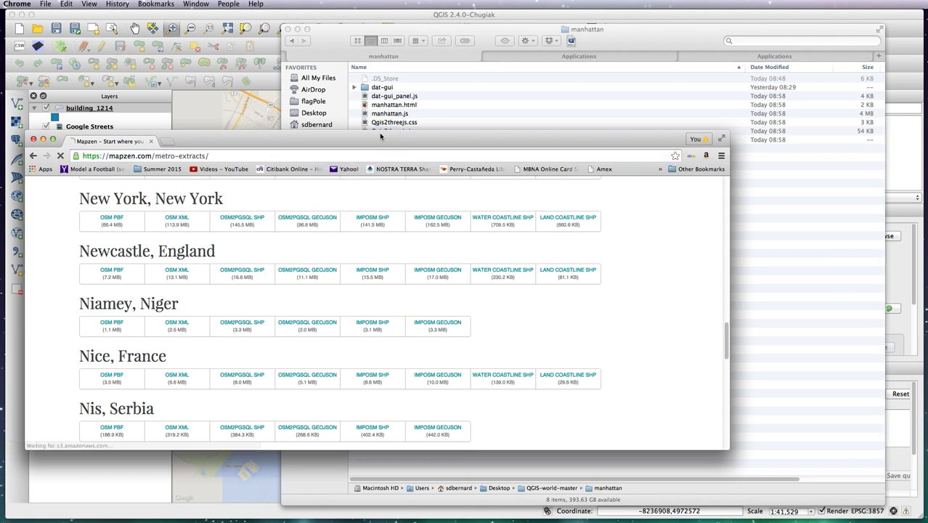
drag(385, 140, 424, 59)
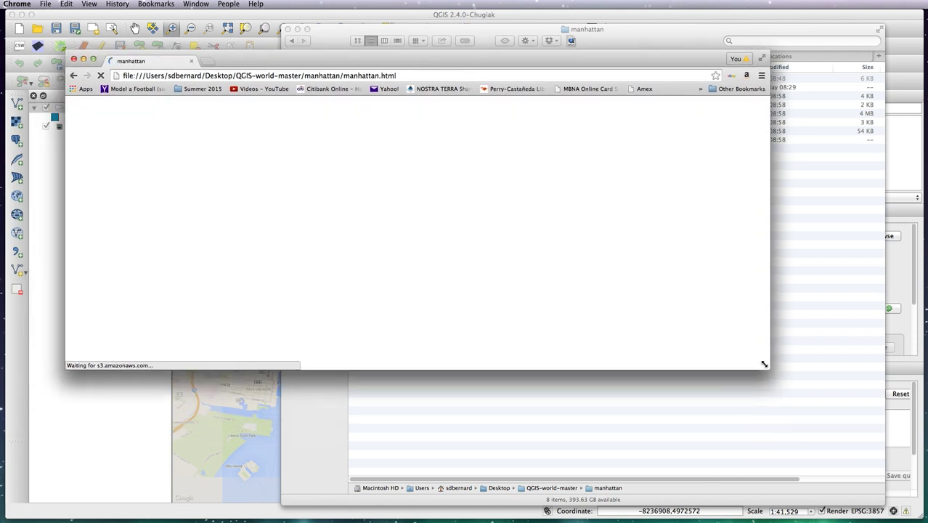
drag(768, 369, 783, 466)
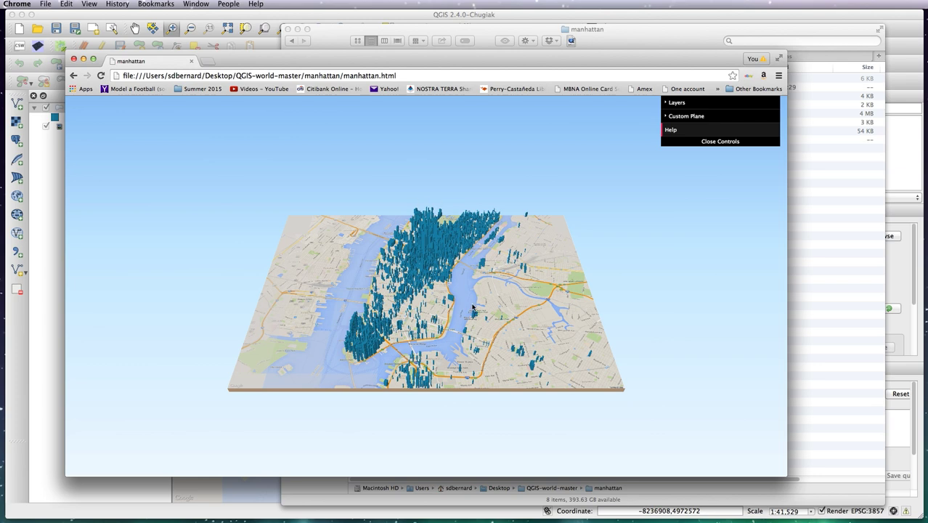
Zoom in on the 3D Manhattan model and pan it to the right.
scroll(468, 307, up, 3)
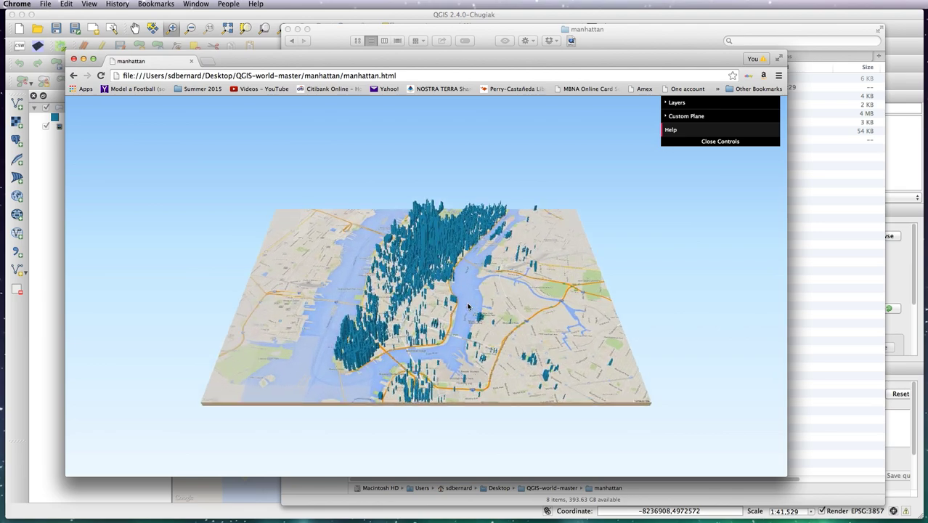
scroll(469, 307, up, 10)
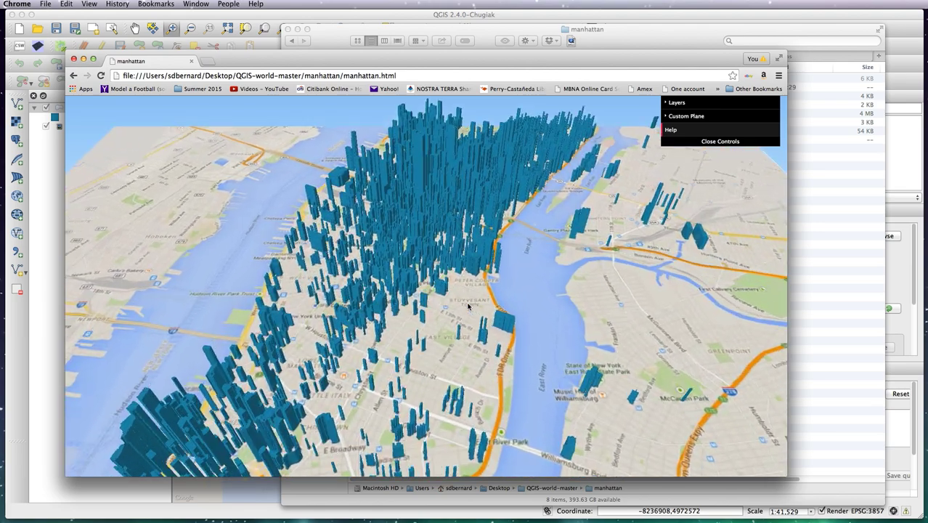
drag(449, 305, 622, 273)
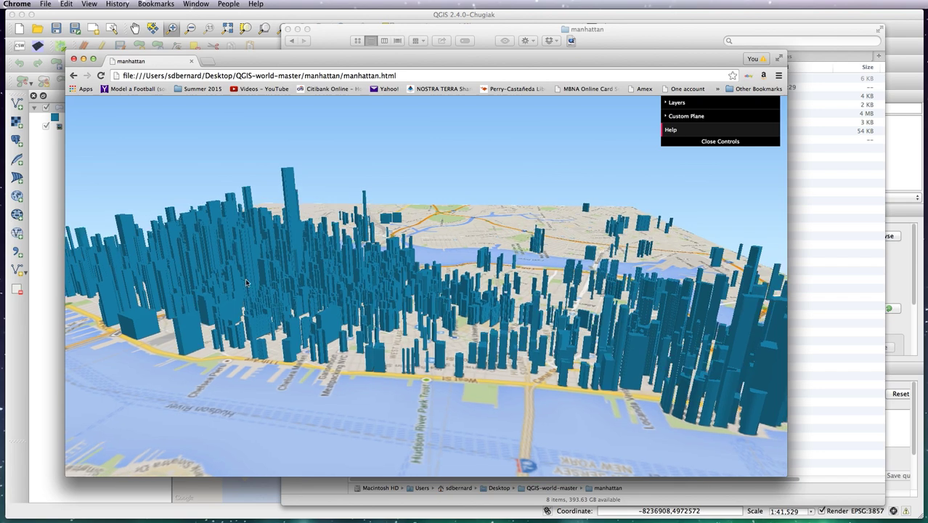
scroll(281, 299, down, 5)
scroll(281, 299, up, 7)
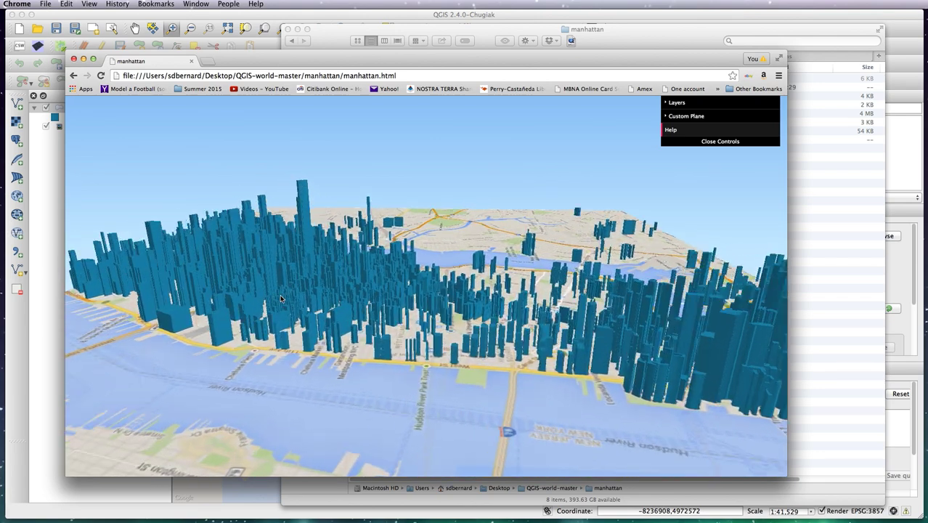
scroll(281, 298, up, 2)
scroll(314, 299, up, 4)
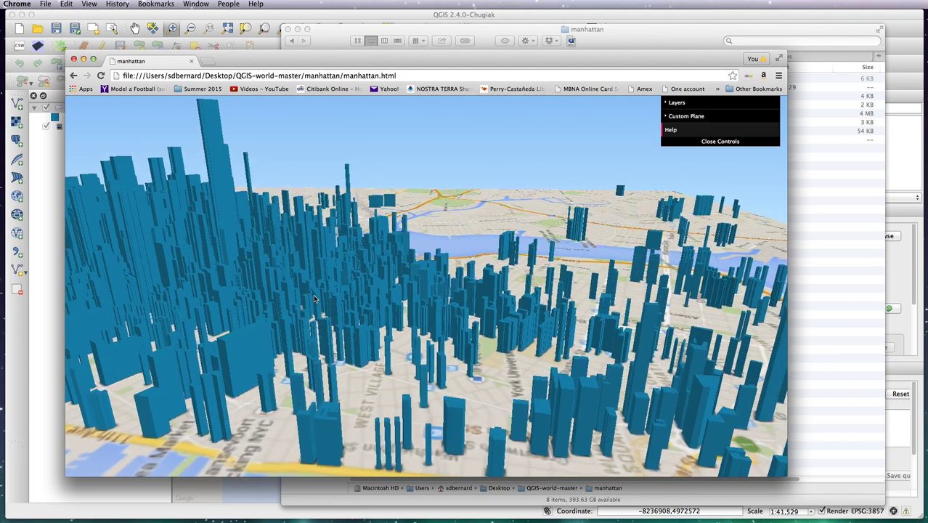
Orbit the buildings, tilt to a near-overhead view, then rotate to see another side.
drag(384, 284, 178, 287)
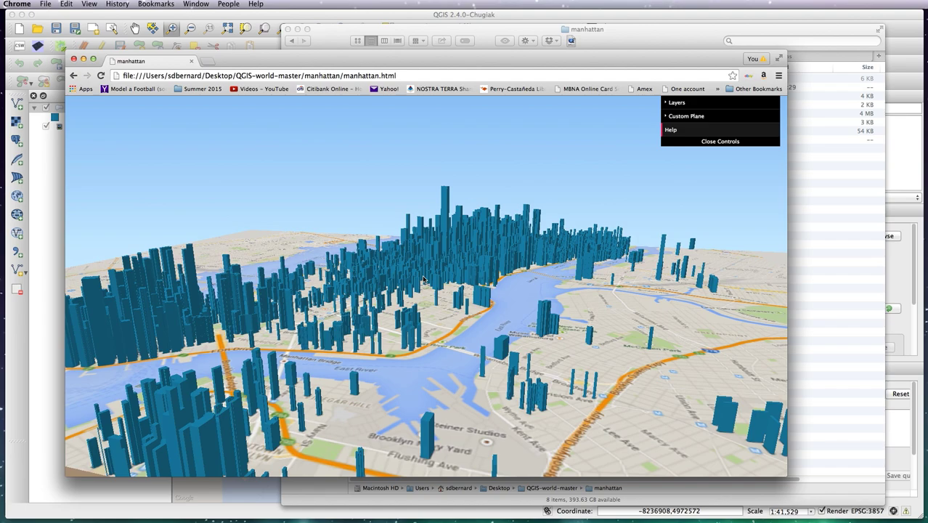
drag(391, 272, 563, 282)
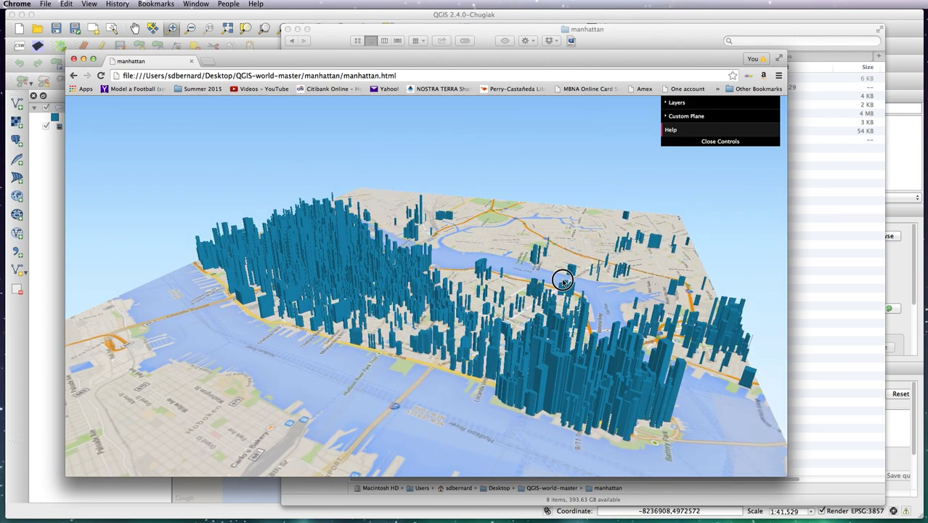
scroll(362, 294, down, 3)
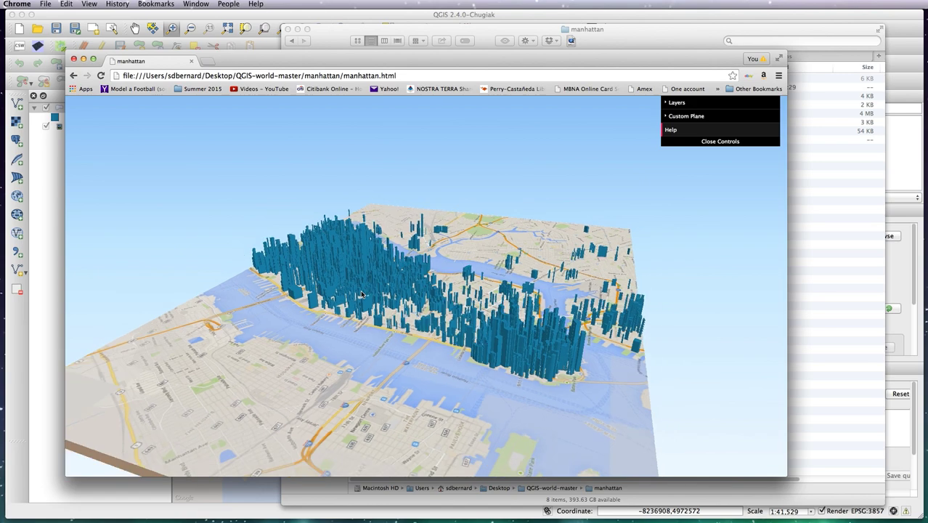
drag(455, 319, 285, 313)
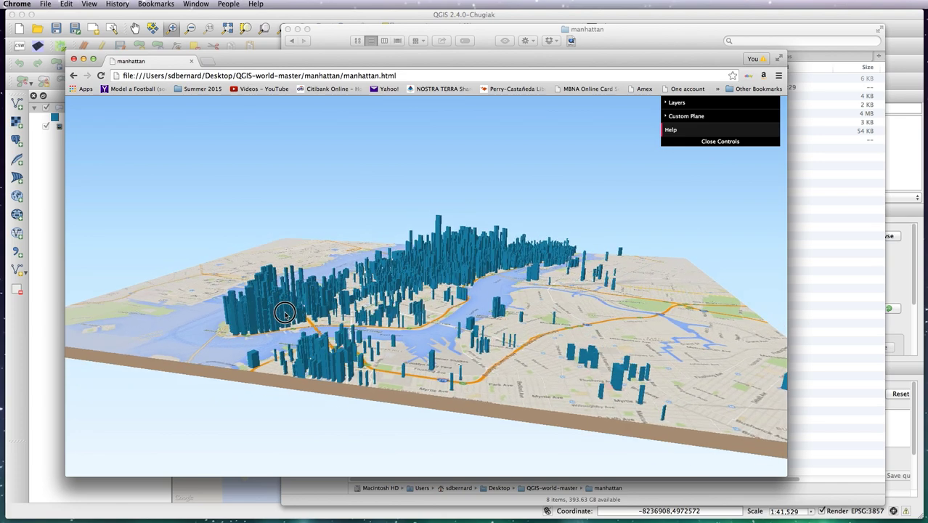
scroll(286, 314, up, 3)
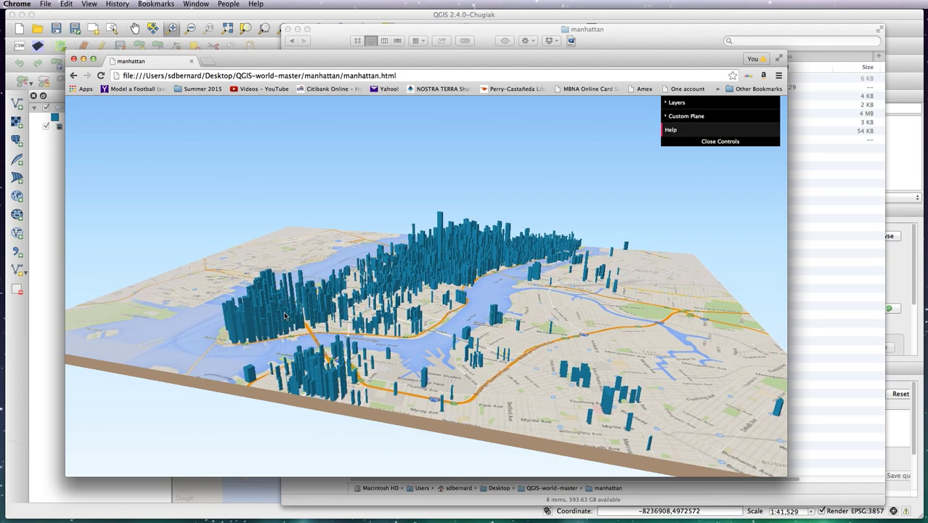